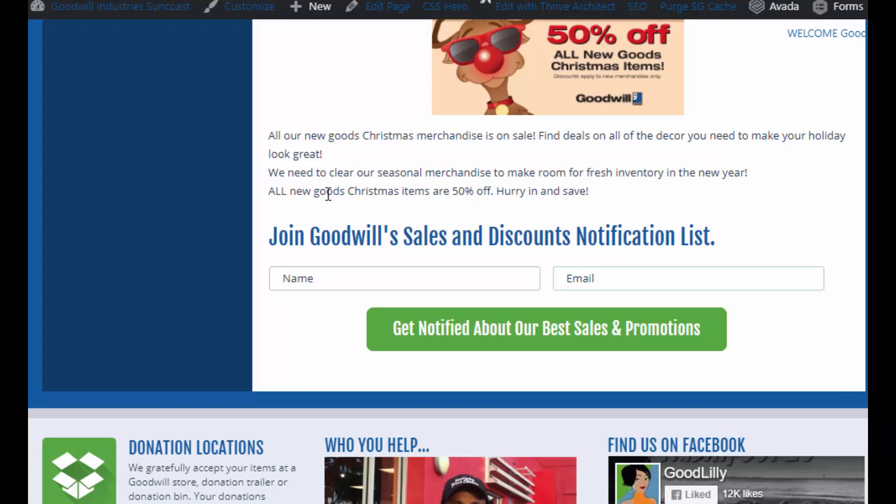
- Examine the Christmas sale page, including its promotional banner, sale text and the Sales and Discounts Notification List sign-up form
scroll(326, 195, up, 12)
scroll(322, 235, up, 3)
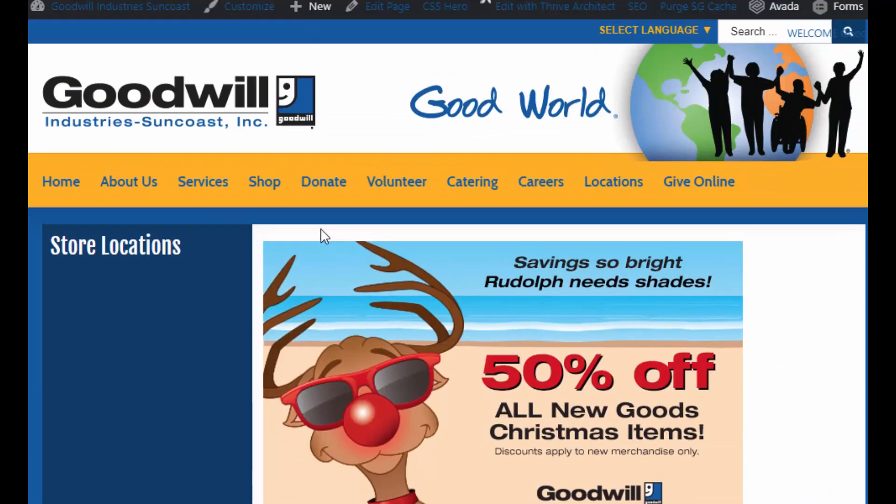
scroll(317, 241, down, 6)
scroll(314, 251, down, 6)
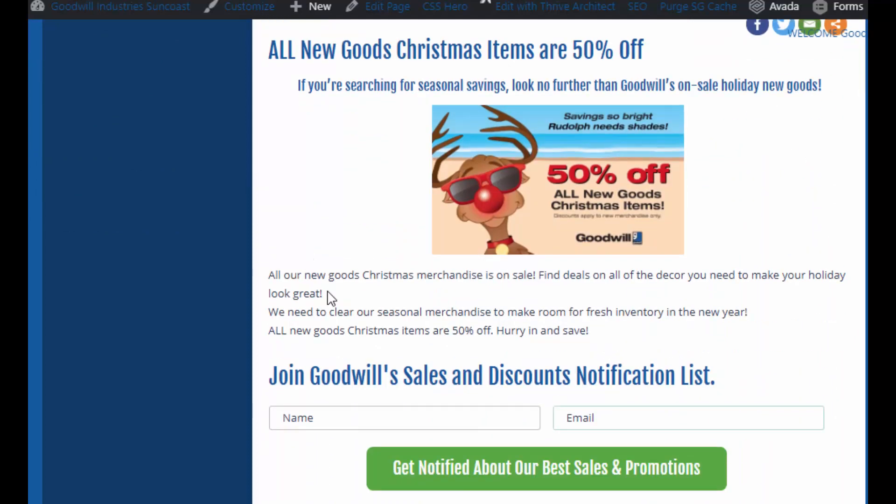
scroll(346, 307, down, 3)
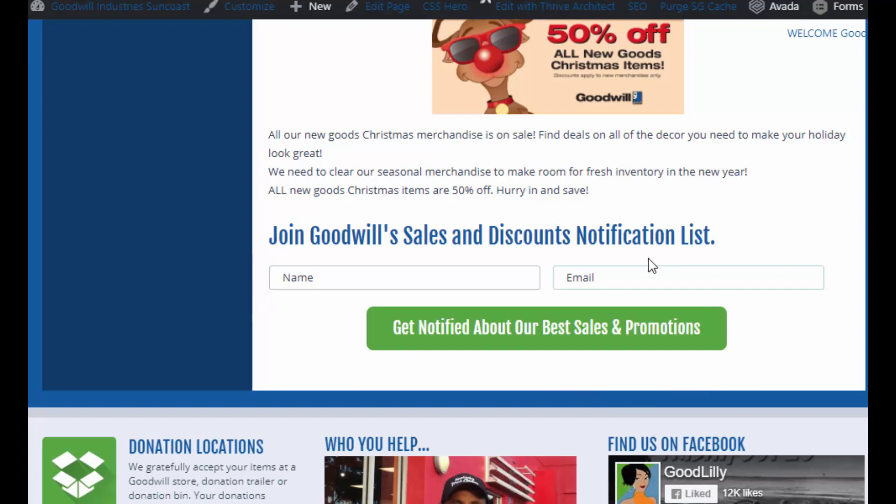
scroll(647, 270, up, 3)
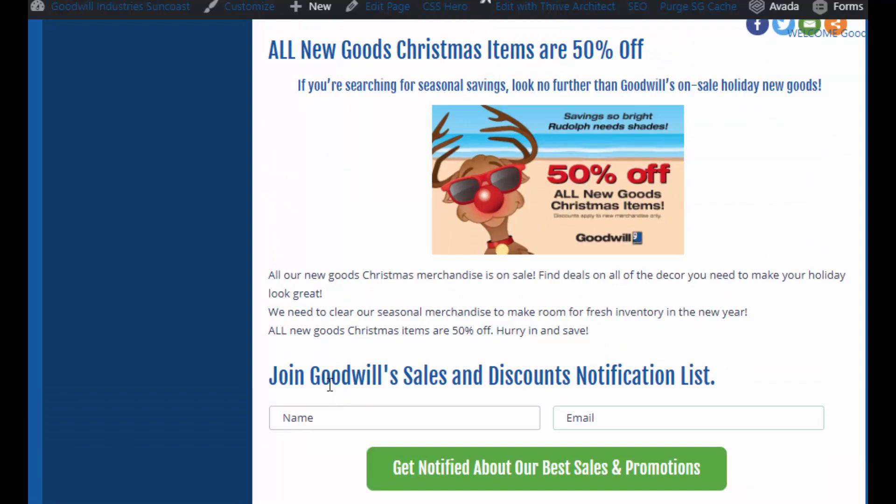
click(321, 421)
scroll(242, 401, down, 3)
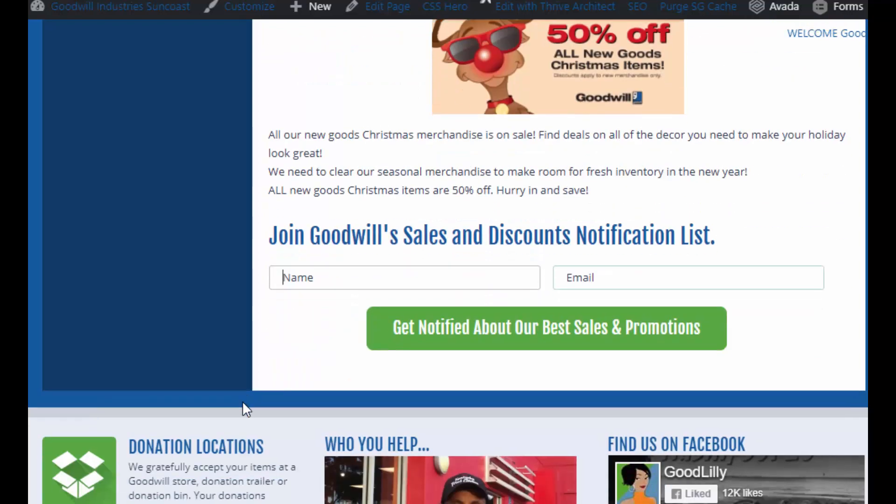
scroll(329, 382, down, 6)
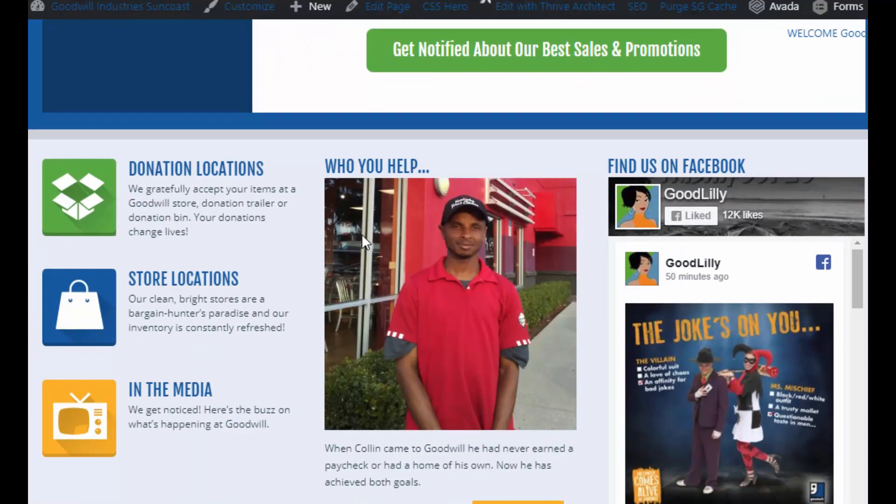
scroll(362, 234, up, 9)
scroll(367, 243, up, 3)
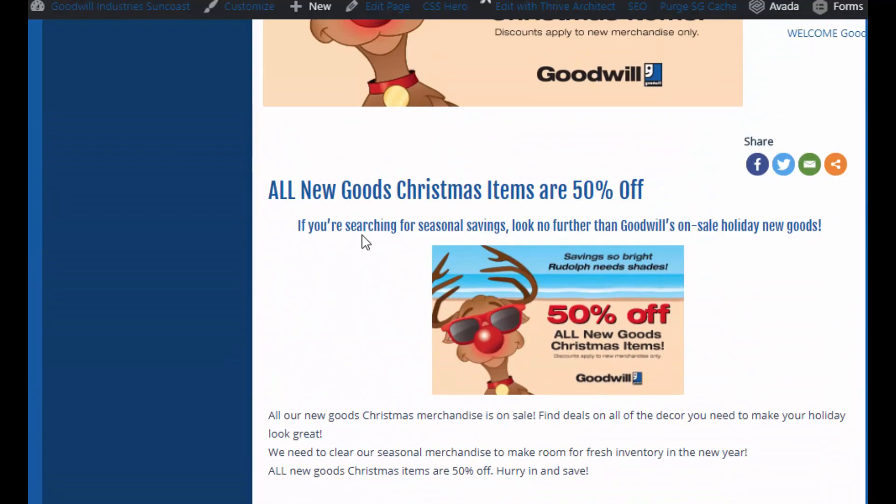
scroll(367, 242, down, 3)
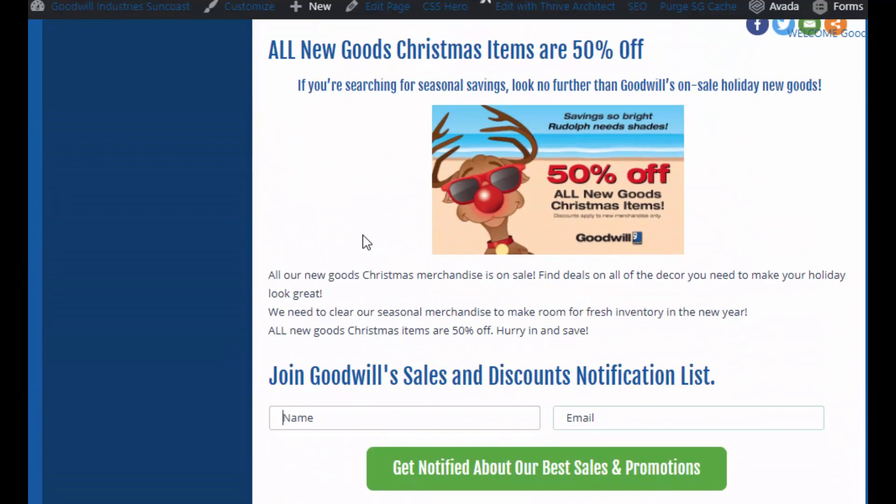
scroll(367, 243, up, 4)
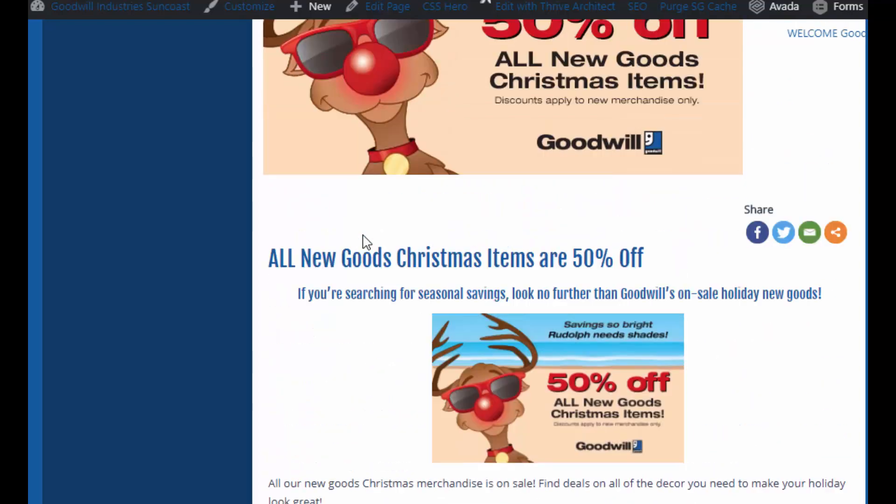
scroll(367, 242, up, 5)
scroll(365, 243, down, 4)
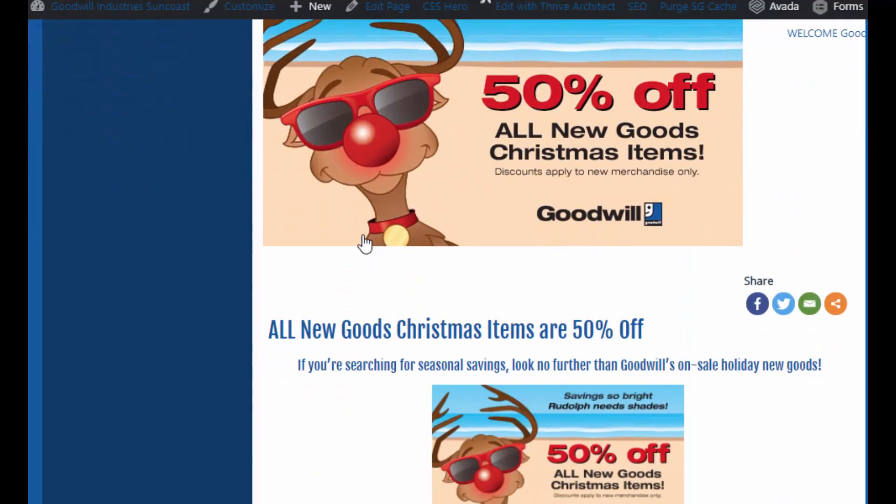
scroll(366, 243, down, 5)
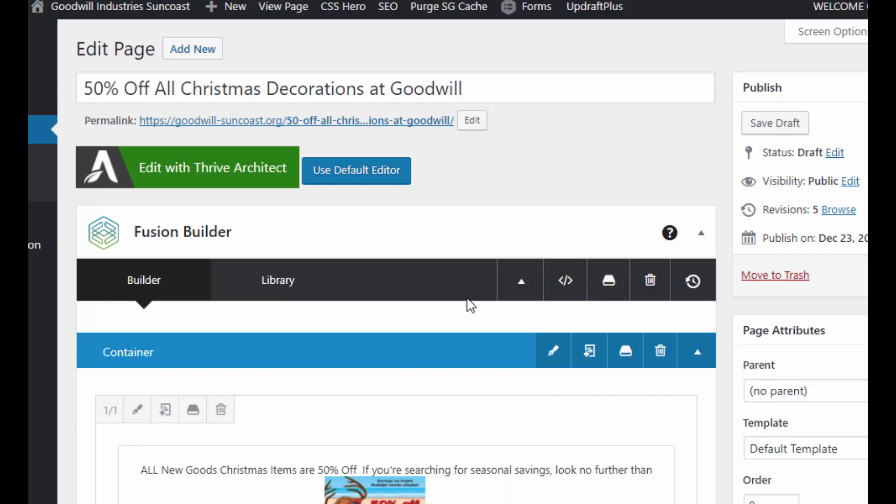
- Open the element settings of the text block that holds the Christmas sale content in the Fusion Builder container
scroll(393, 214, down, 5)
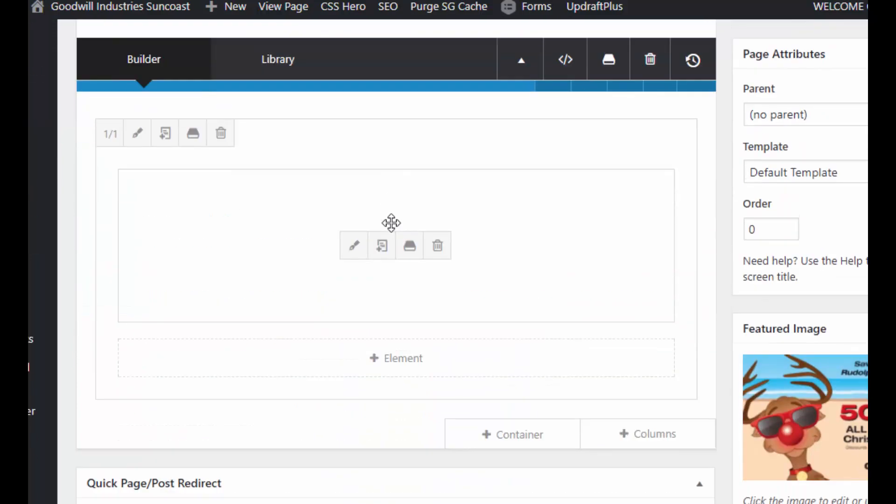
scroll(391, 223, up, 5)
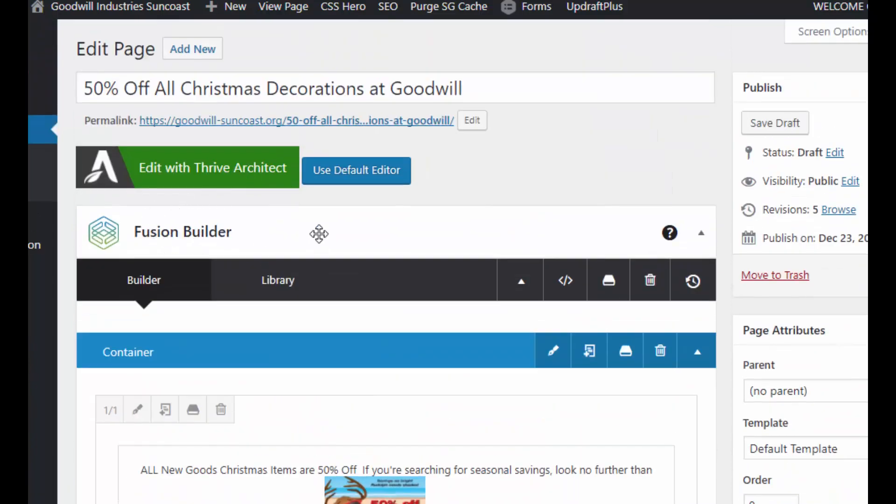
scroll(317, 233, down, 5)
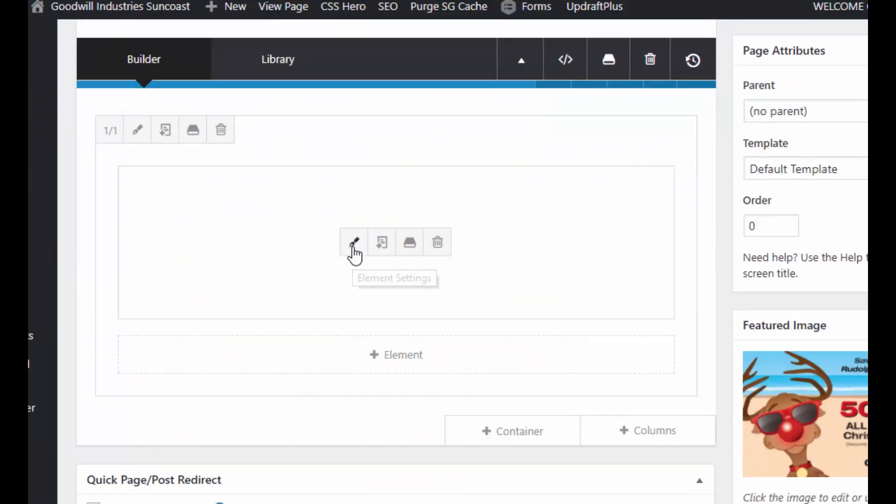
click(354, 249)
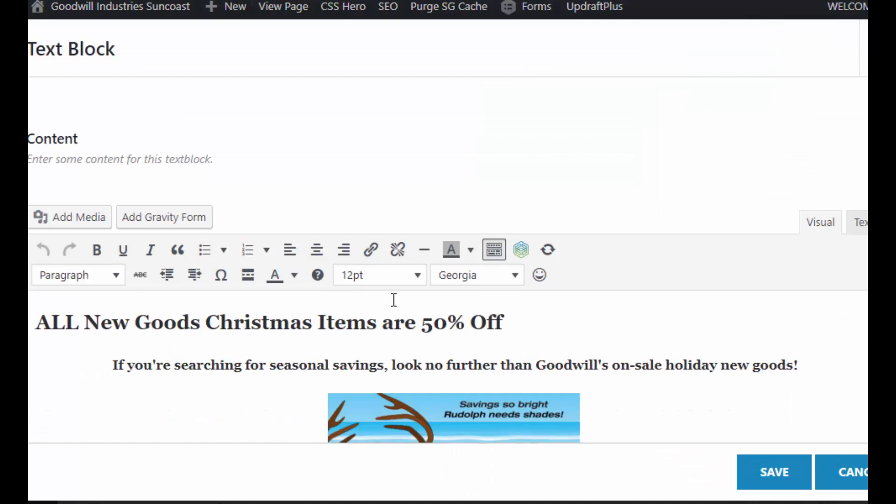
- Find the [thrive_leads id='3666'] shortcode below the sale text in the text block and highlight part of it
scroll(394, 300, down, 3)
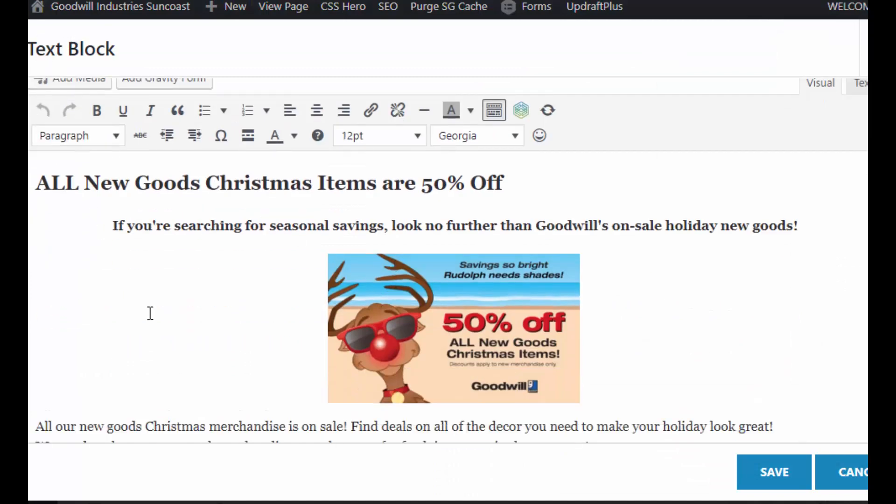
scroll(150, 313, down, 4)
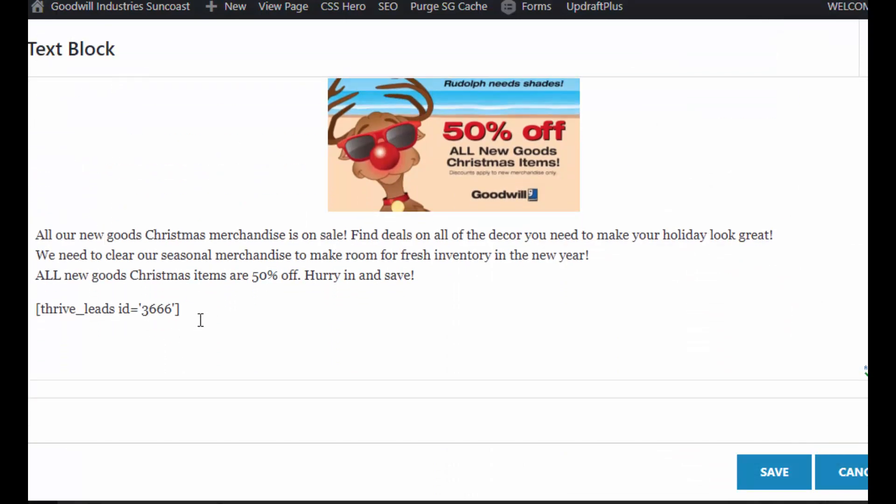
drag(164, 310, 65, 306)
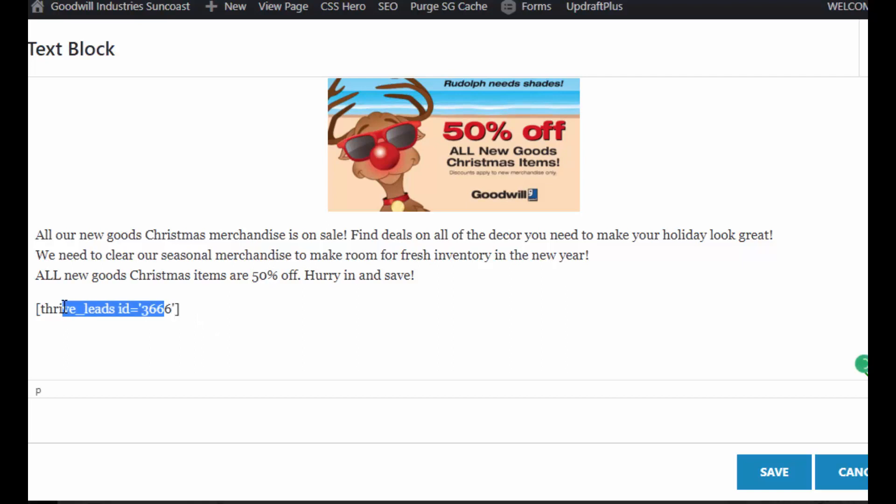
click(116, 313)
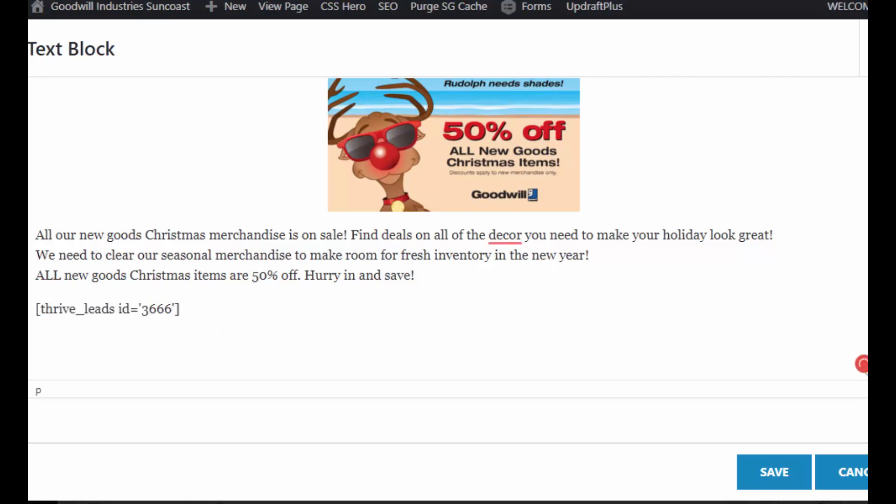
- Switch to Notepad to view the plain-text shortcode [thrive_leads id='3666'], and return to the text block
mouse_move(354, 503)
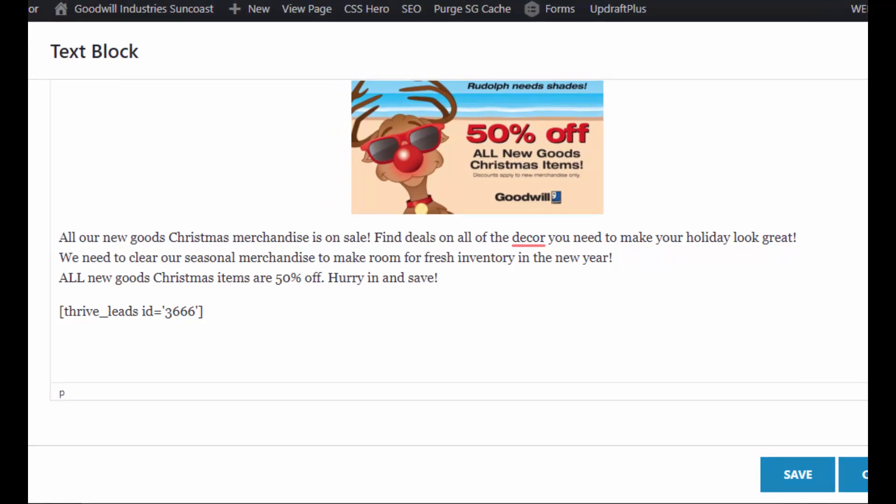
click(378, 503)
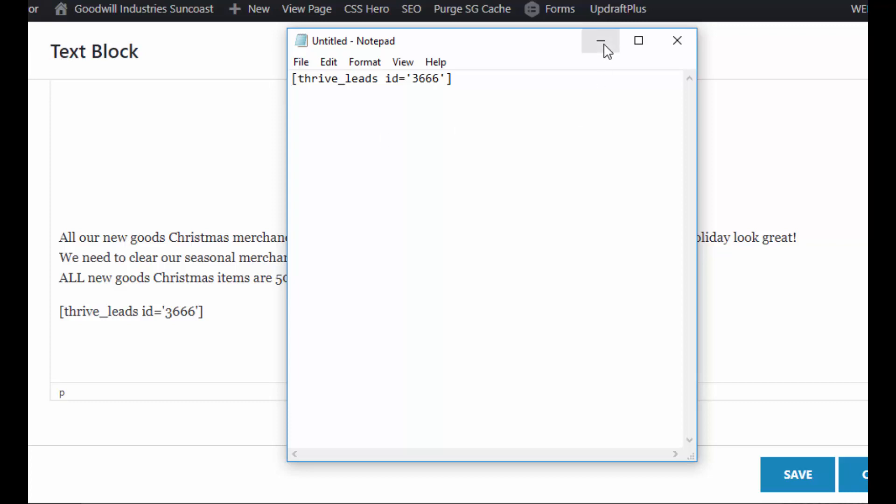
click(677, 41)
click(508, 232)
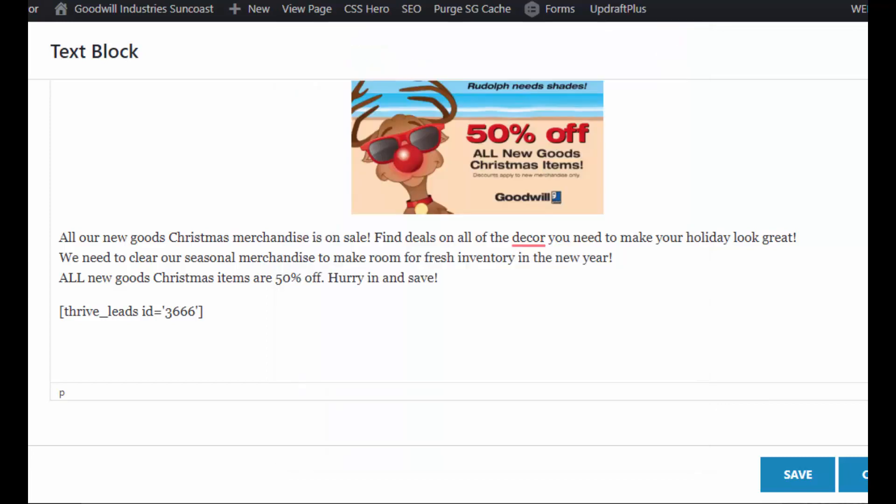
- Show the text block's content as HTML code and look through it down to the end
scroll(459, 262, up, 4)
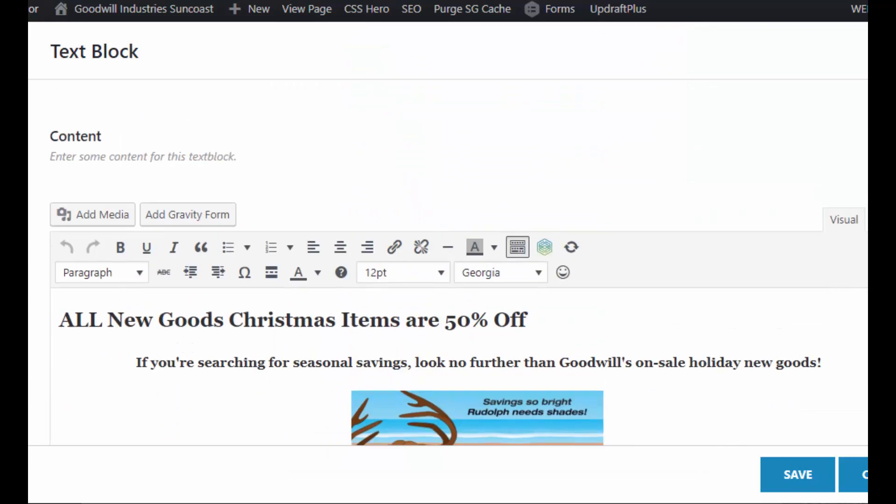
click(881, 224)
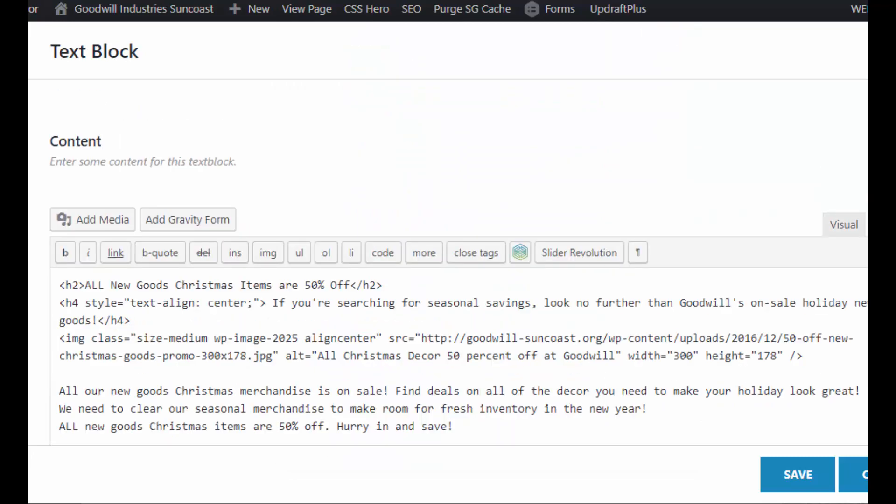
scroll(458, 326, down, 5)
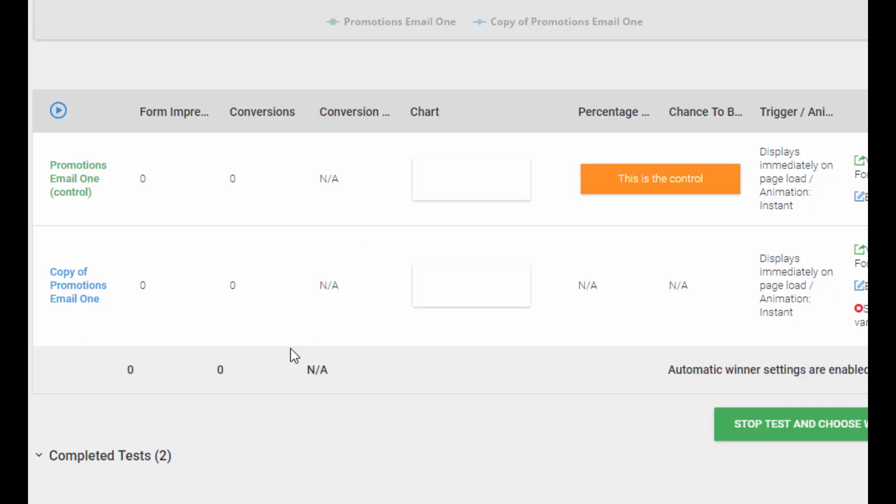
- Review the Automatic Winner Settings of the Promotions Email One test and close them without saving
click(330, 502)
click(330, 501)
click(860, 271)
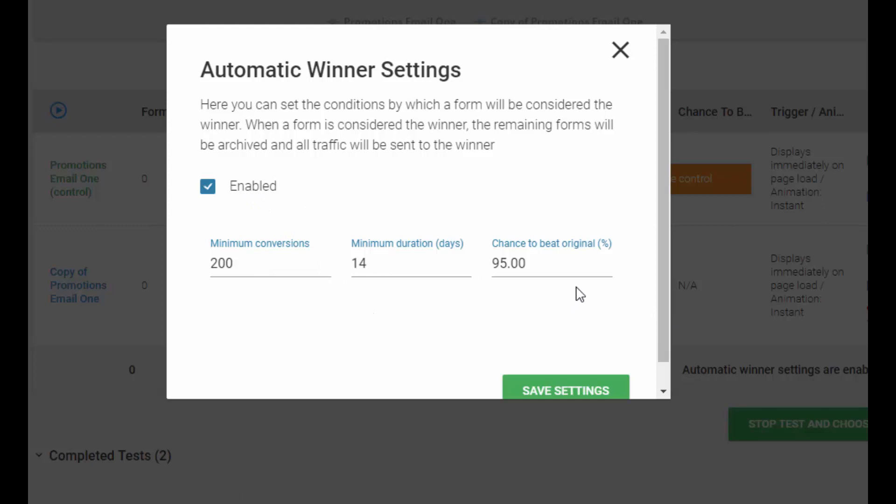
drag(661, 215, 663, 313)
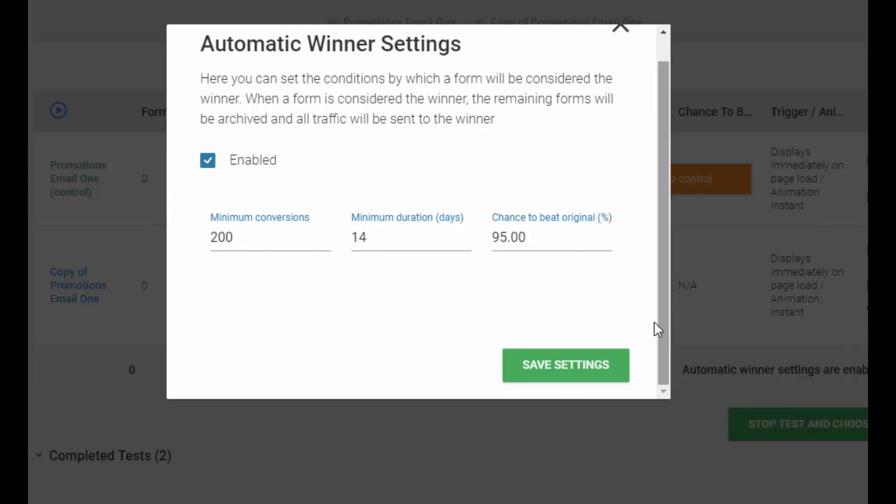
click(621, 28)
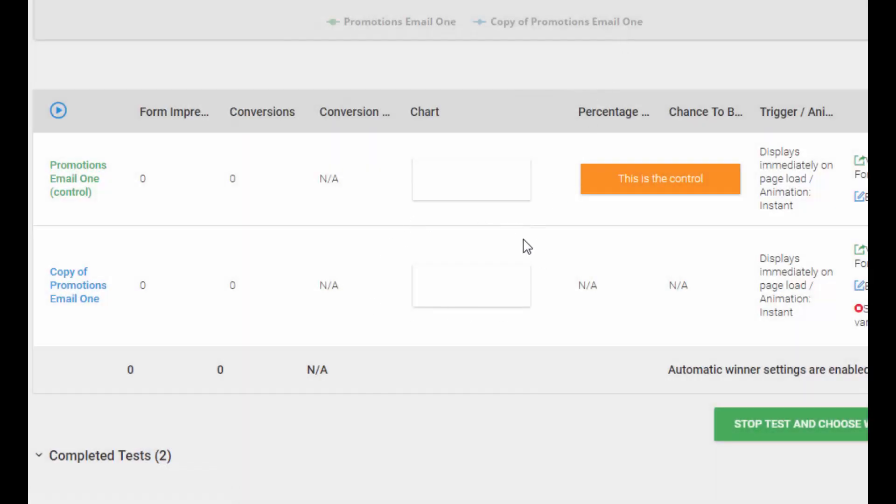